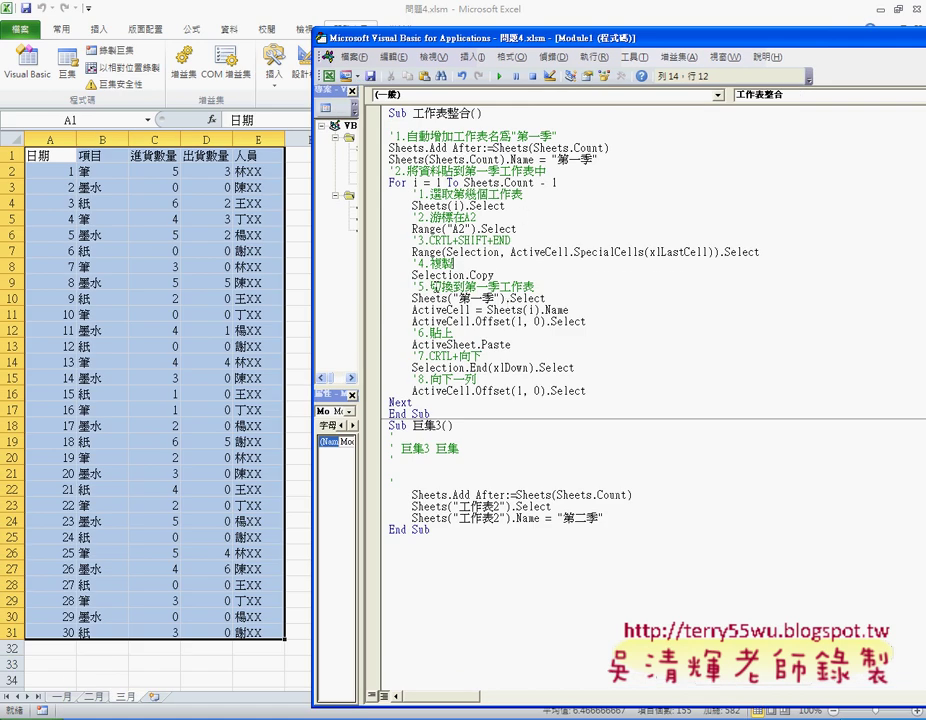
- Start stepping the consolidation macro line by line to add and name the new 第一季 sheet
left_click(457, 148)
key("ctrl+F8")
key("F8")
key("F8")
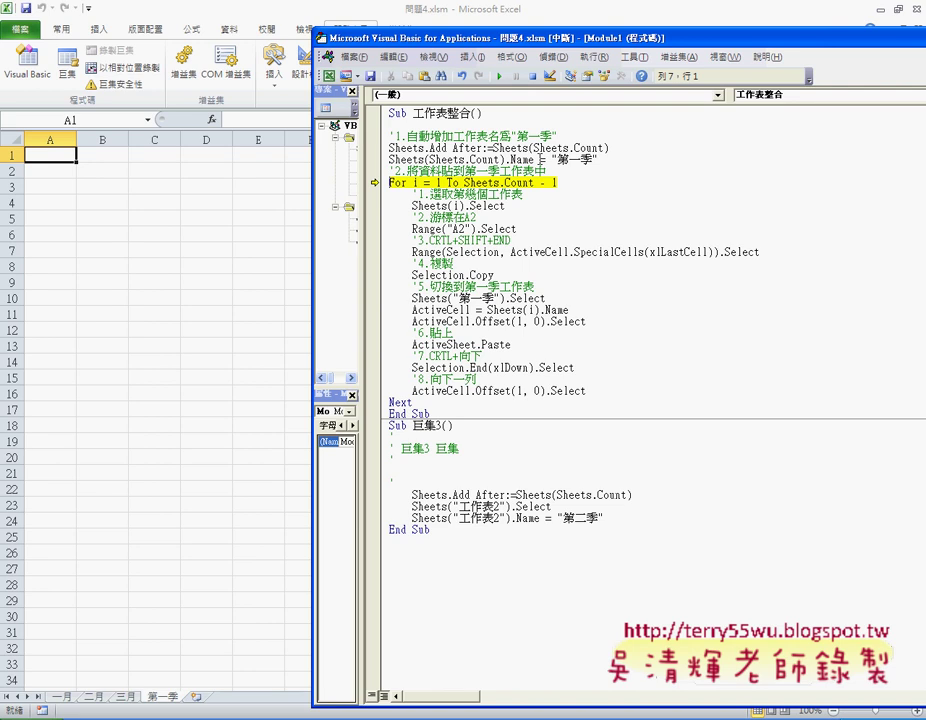
key("F8")
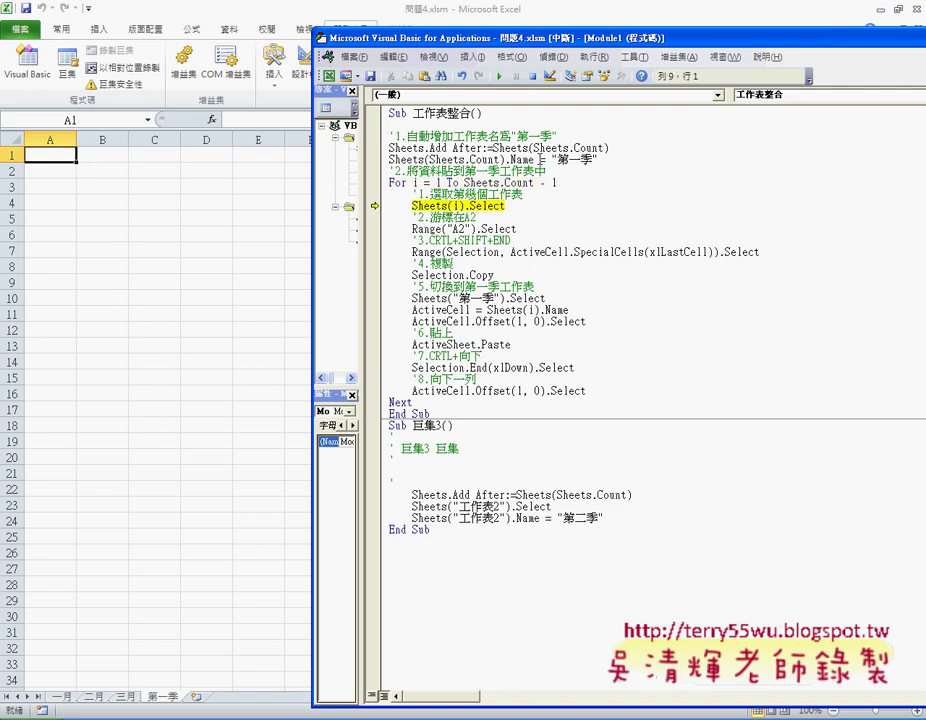
- Activate 一月, copy its data rows from A2 downward, and switch to the empty 第一季 sheet
key("F8")
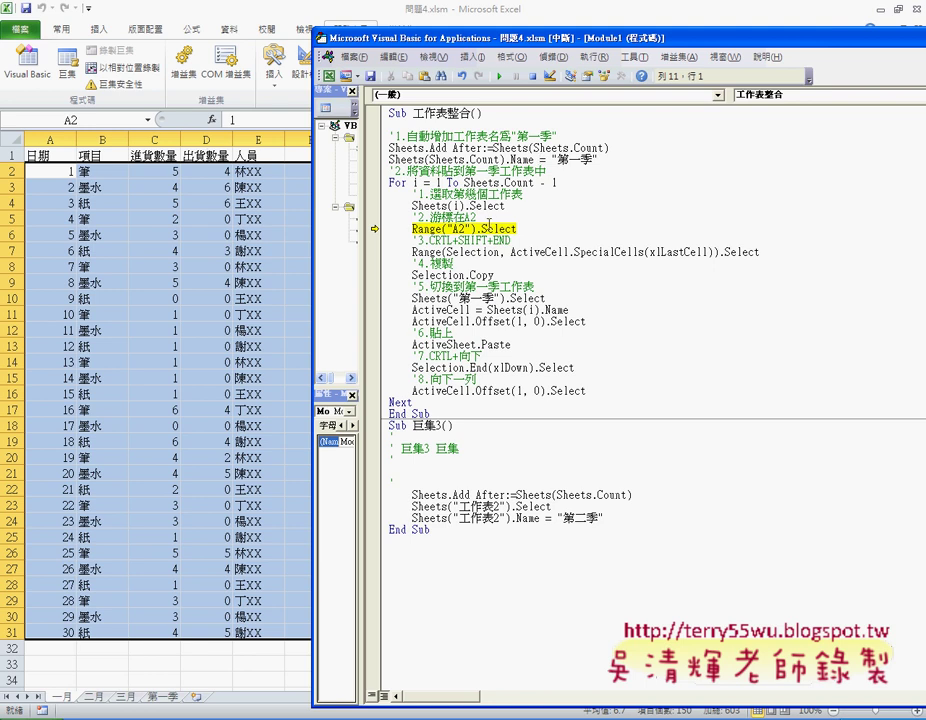
key("F8")
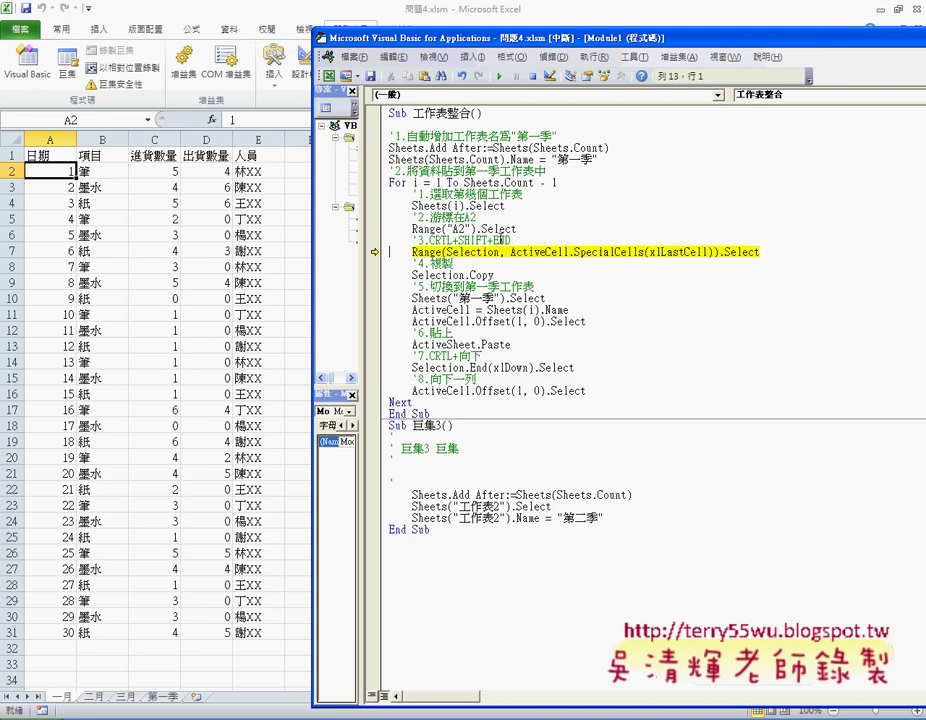
key("F8")
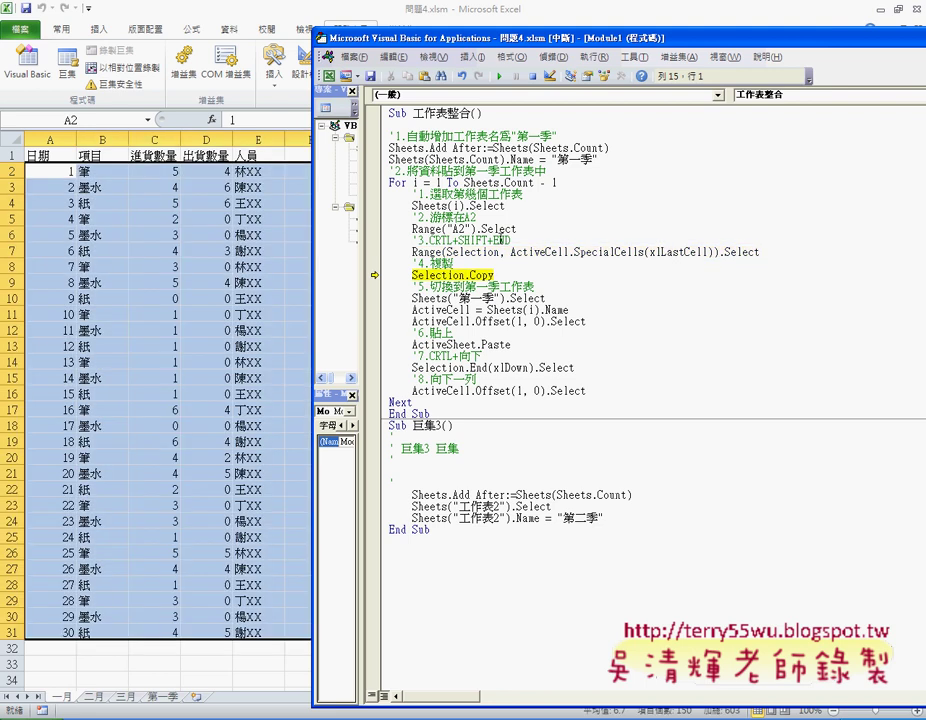
key("F8")
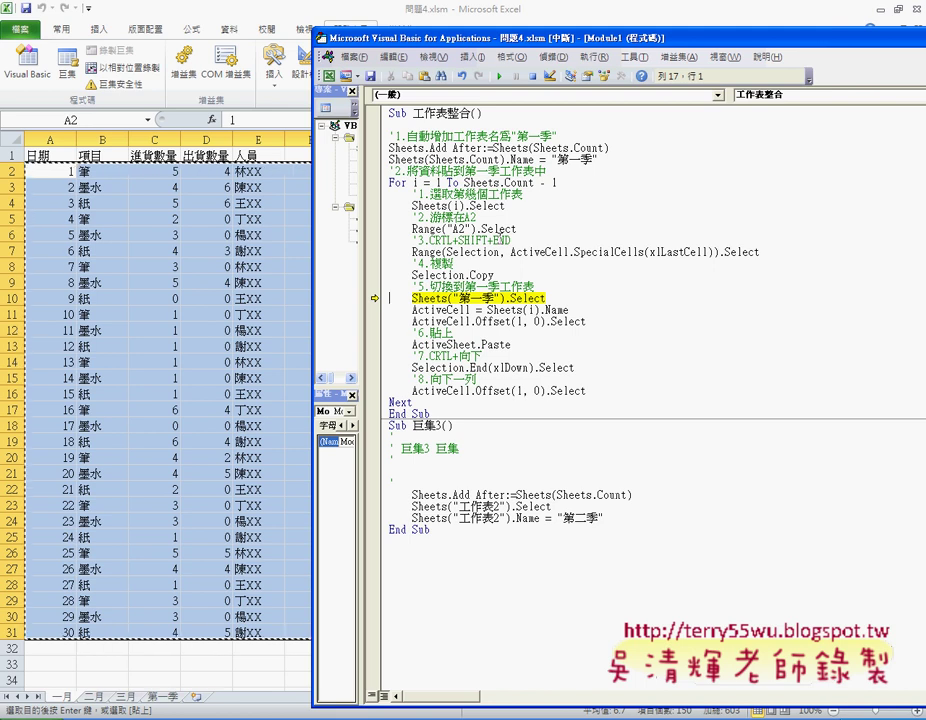
key("F8")
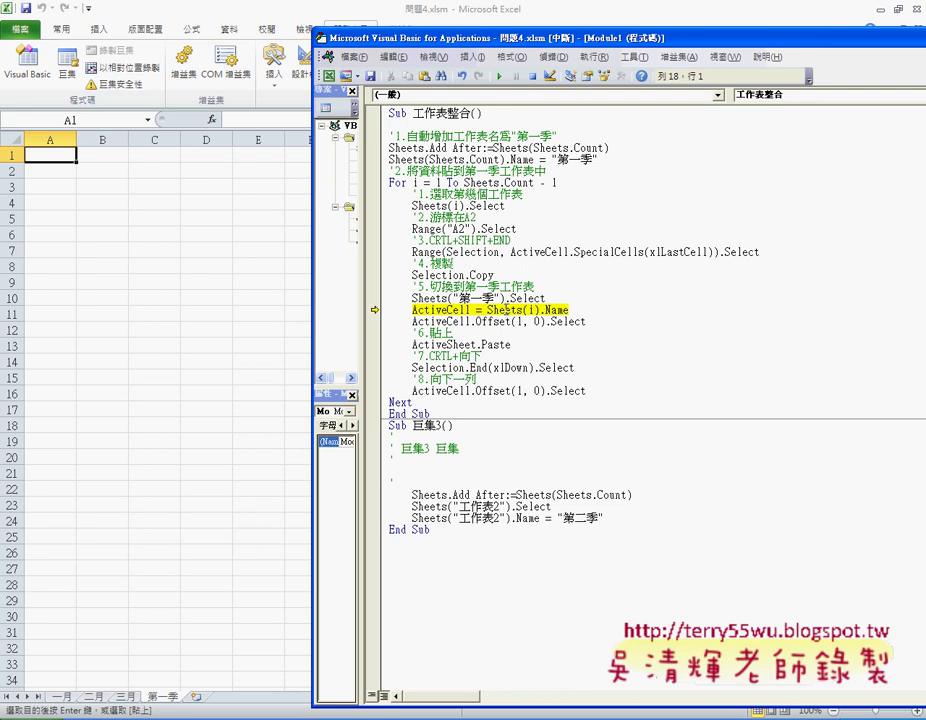
- Write 一月 into A1, then annotate the Offset(1, 0).Select line and target cell A2
key("F8")
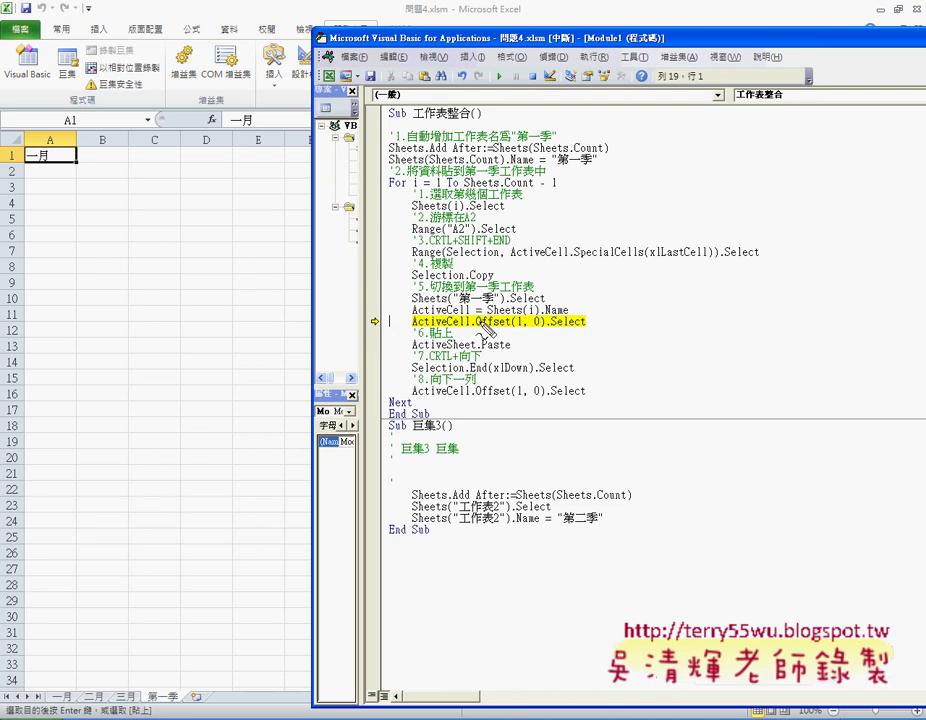
left_click_drag(477, 327, 510, 327)
mouse_move(631, 306)
left_mouse_down()
mouse_move(630, 328)
mouse_move(641, 317)
left_mouse_up()
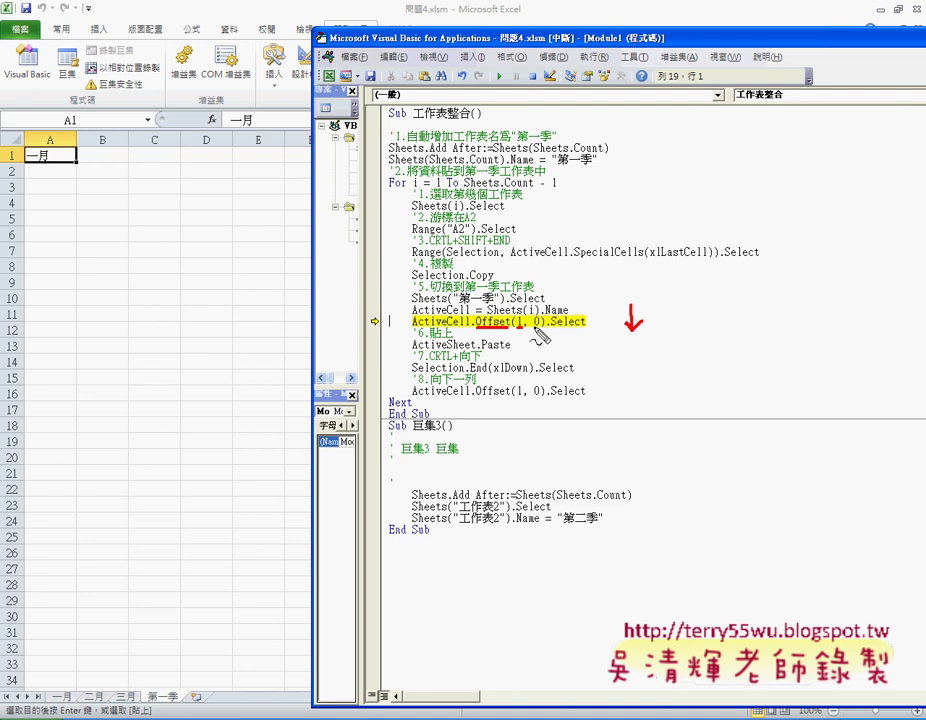
left_click_drag(532, 328, 538, 328)
left_click_drag(514, 329, 540, 329)
mouse_move(70, 182)
left_mouse_down()
mouse_move(60, 170)
mouse_move(95, 206)
left_mouse_up()
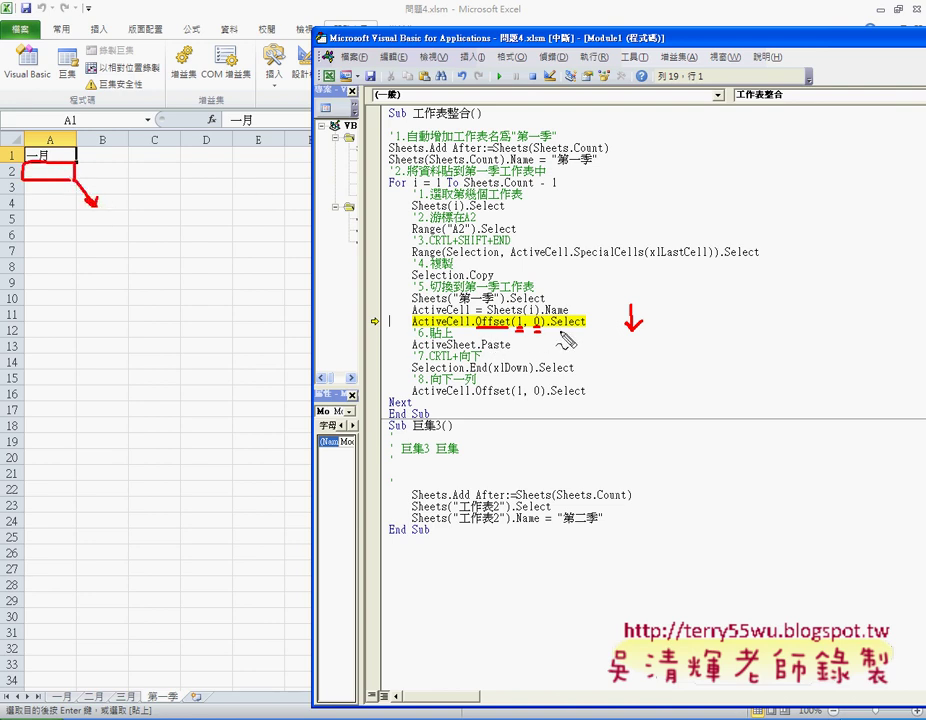
left_click_drag(551, 330, 587, 330)
- Clear the pen marks and paste the 一月 data starting at cell A2
key("Escape")
key("F8")
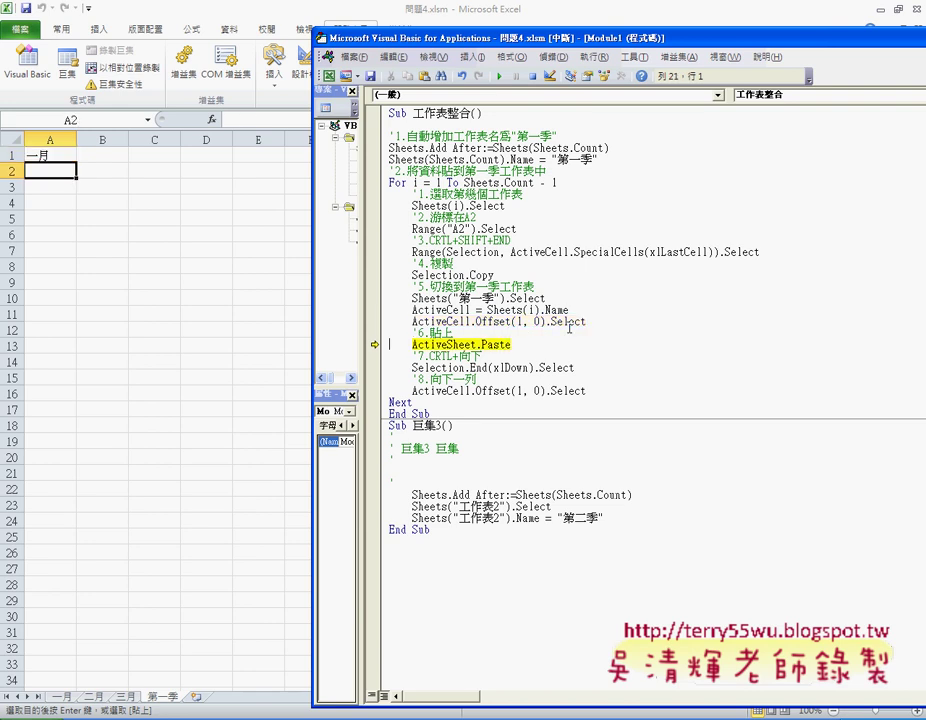
key("F8")
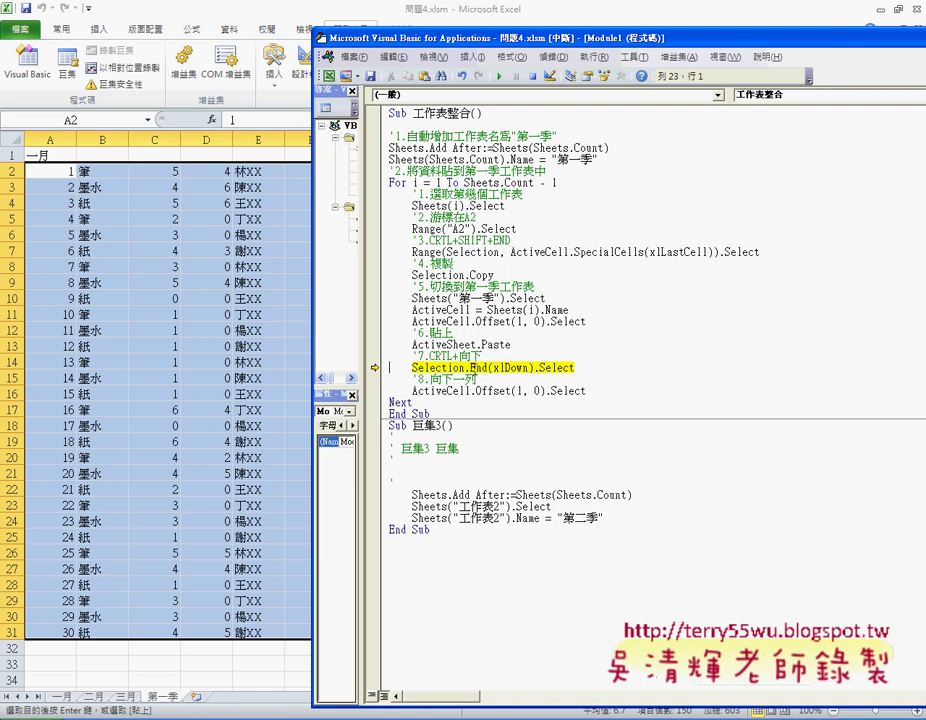
- Explain End(xlDown), jump to last row A31, then move to the empty cell A32
left_click_drag(470, 367, 574, 368)
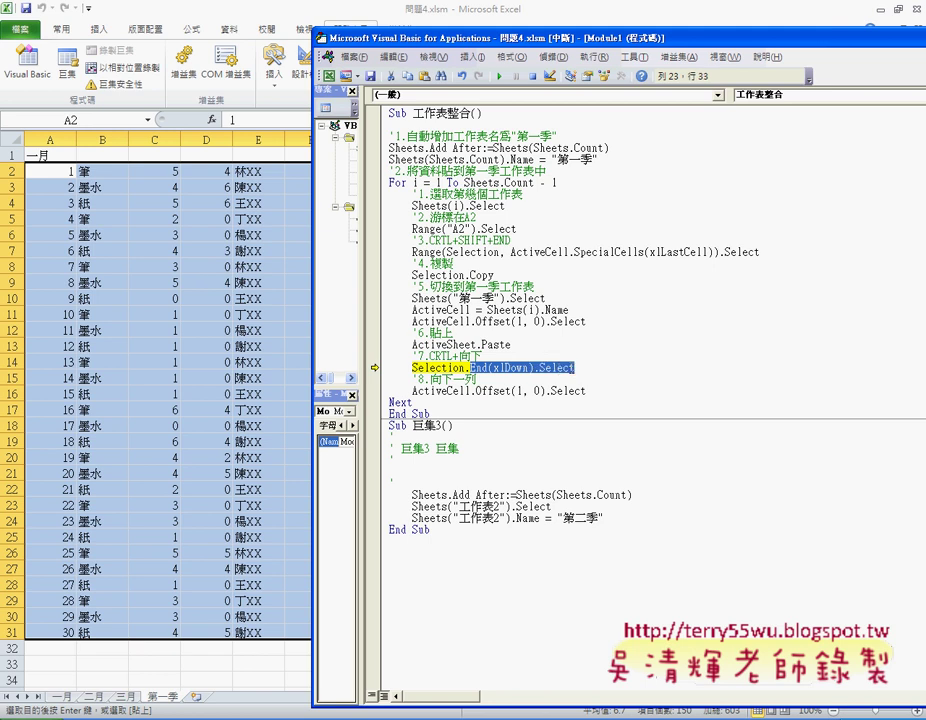
key("F8")
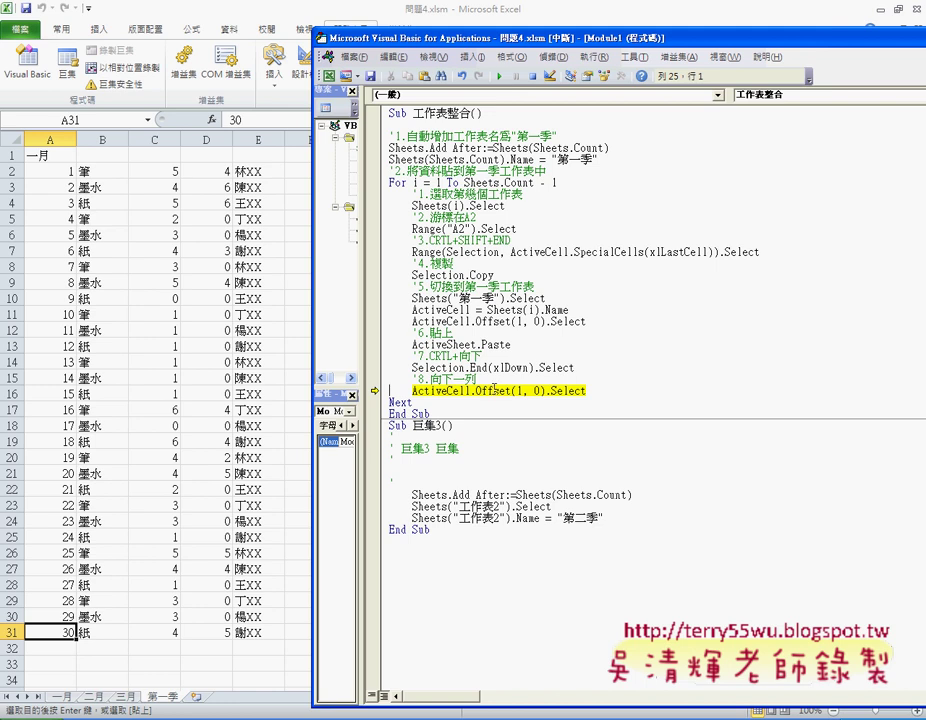
key("F8")
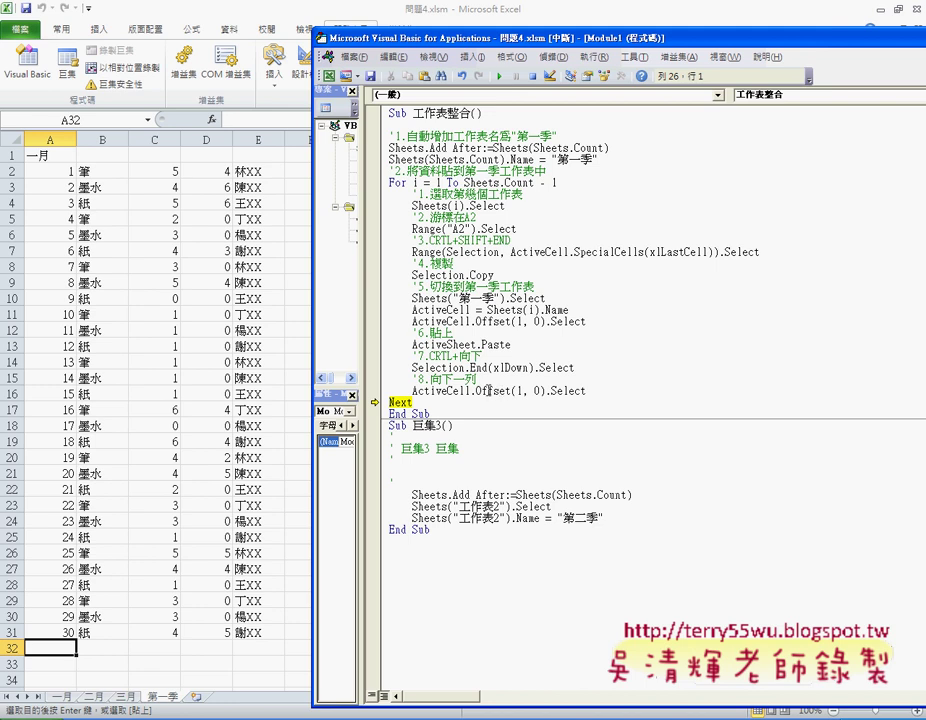
- Loop to the 二月 sheet, copy its data, and return to 第一季
key("F8")
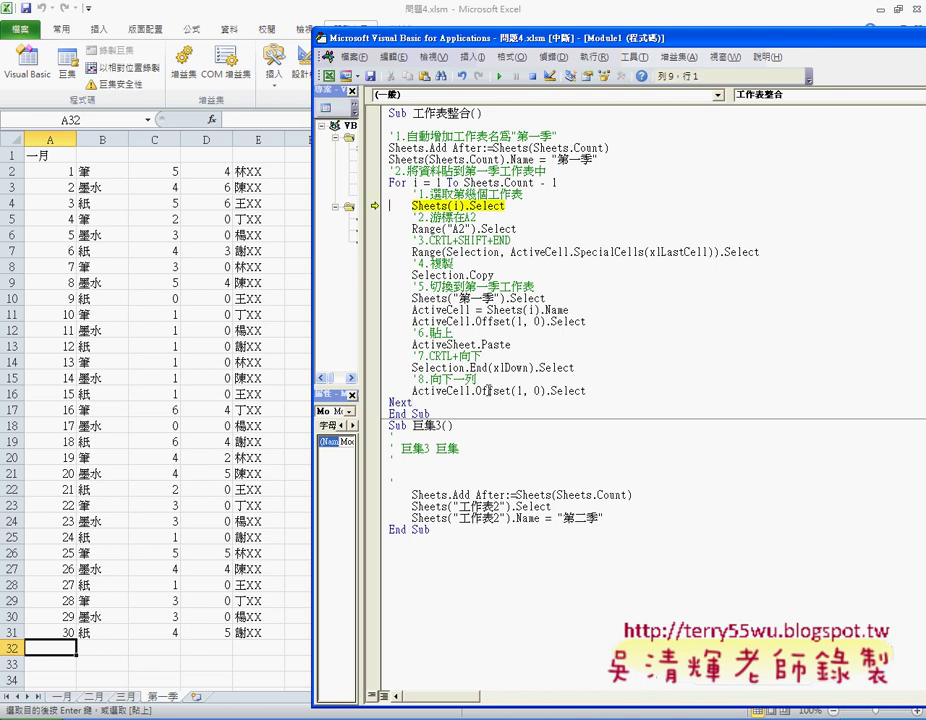
key("F8")
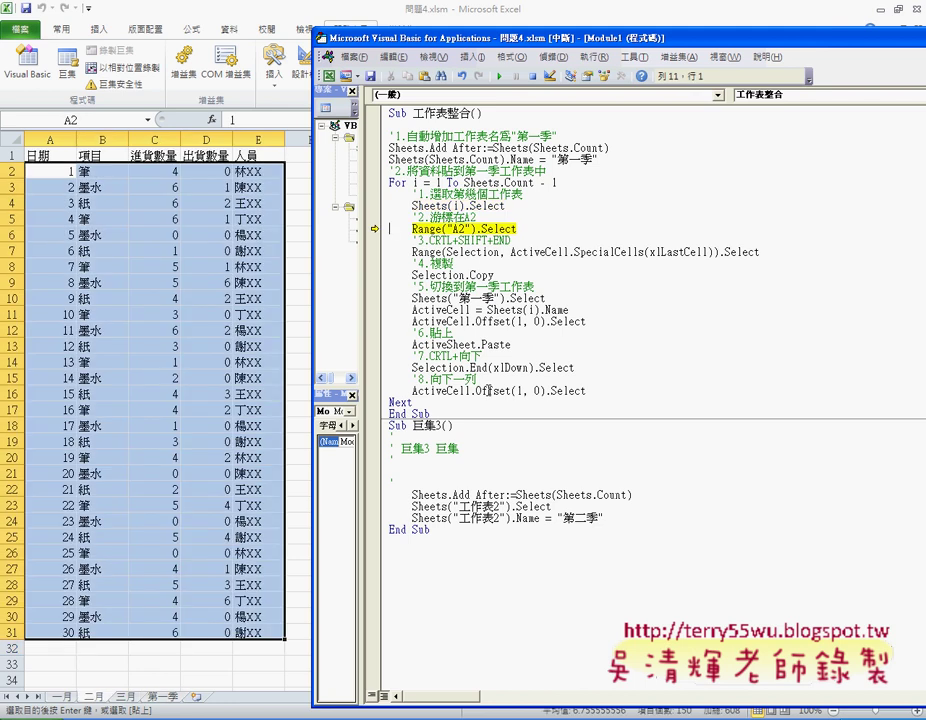
key("F8")
key("F8")
key("F8")
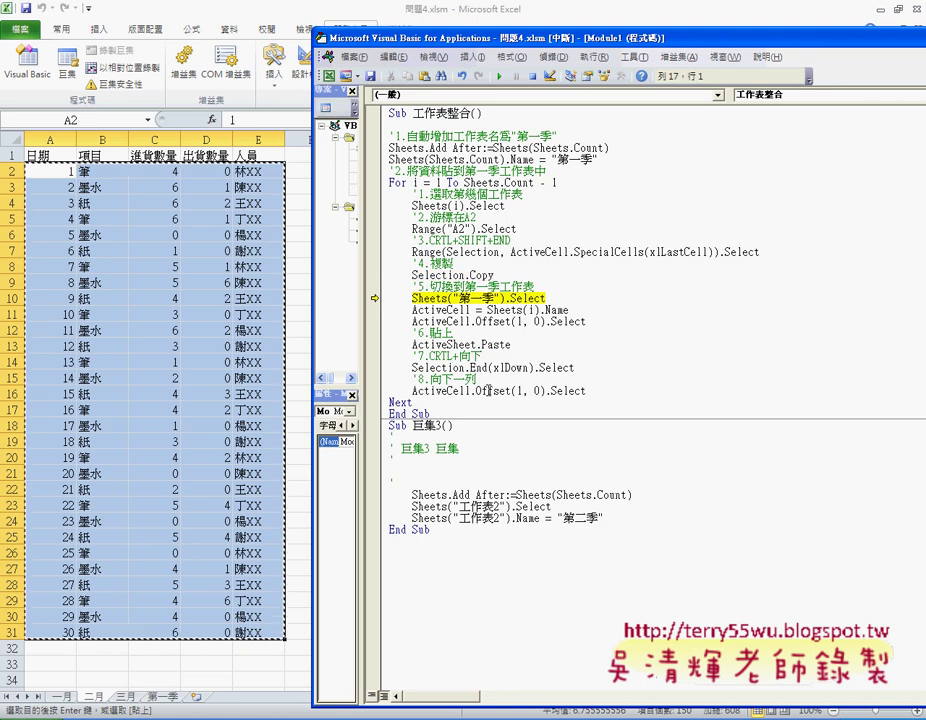
key("F8")
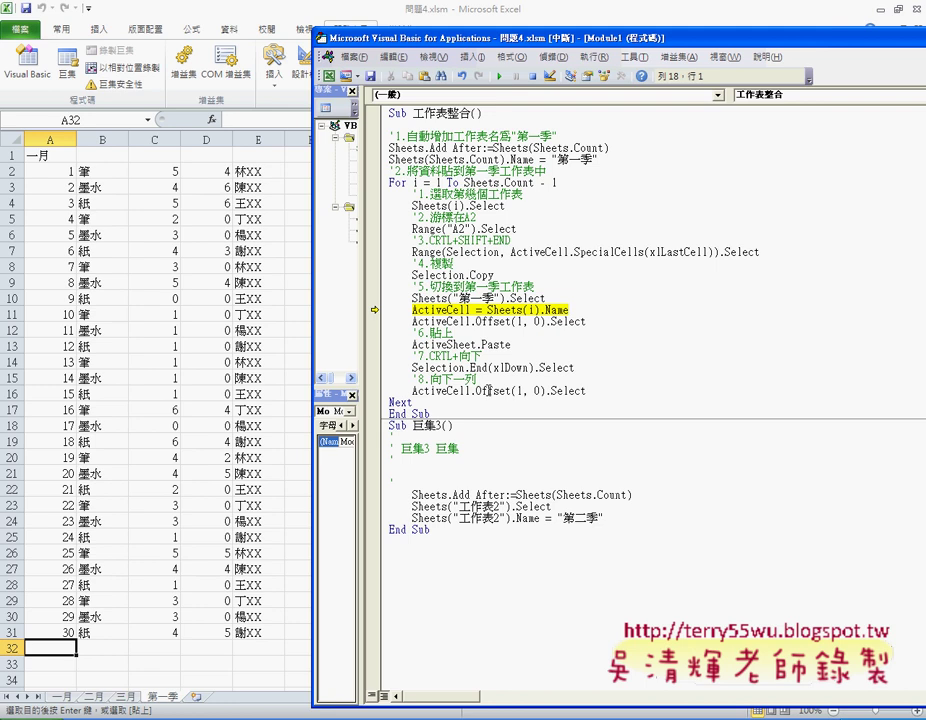
- Write 二月 into A32, paste its data in rows 33–62, and loop back
key("F8")
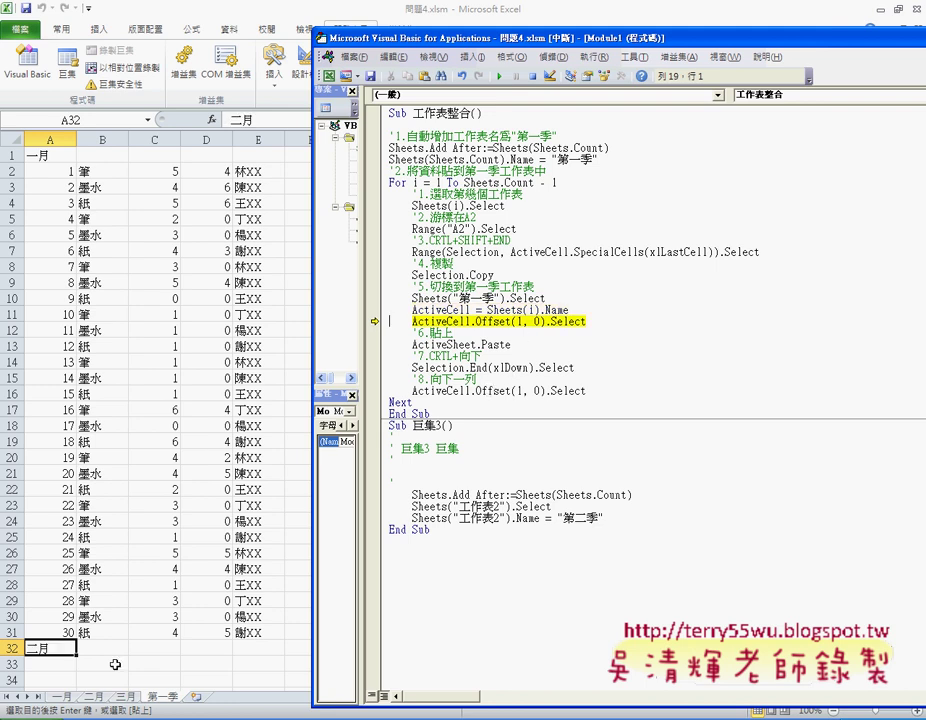
key("F8")
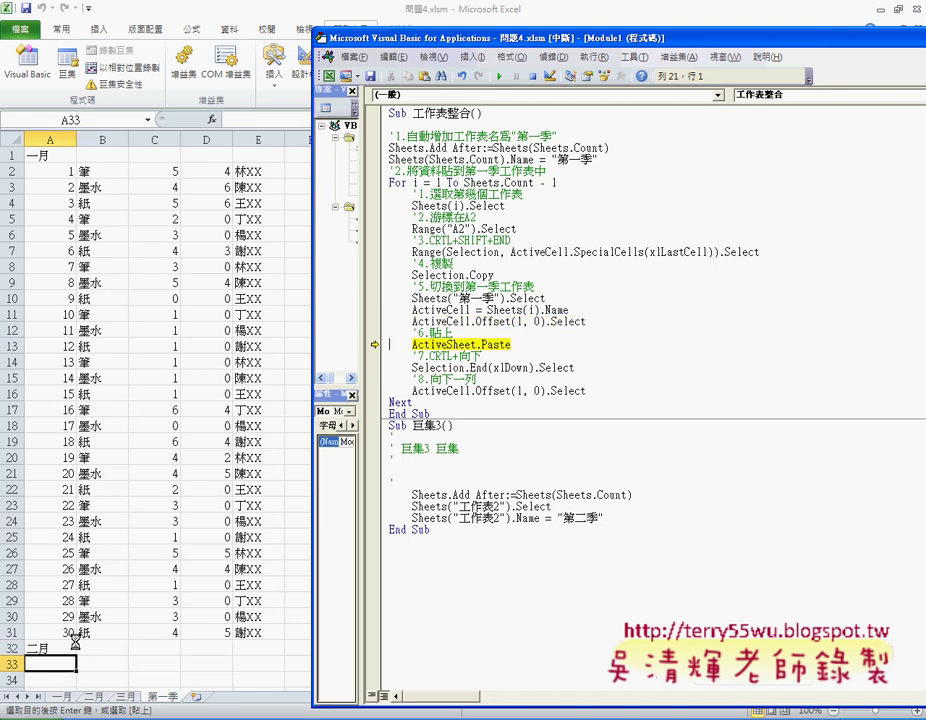
key("F8")
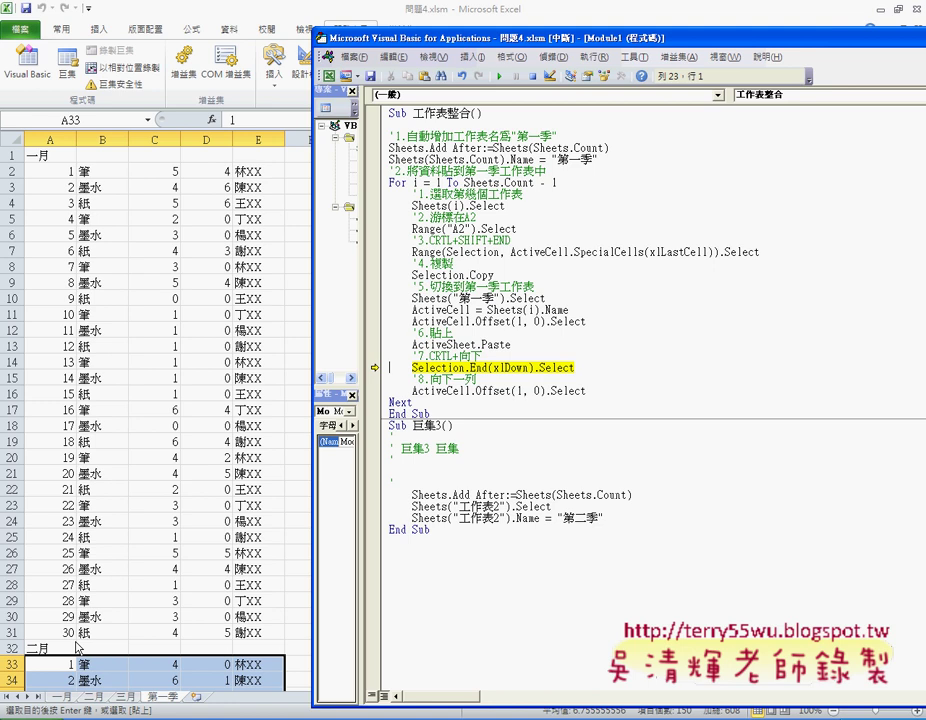
key("F8")
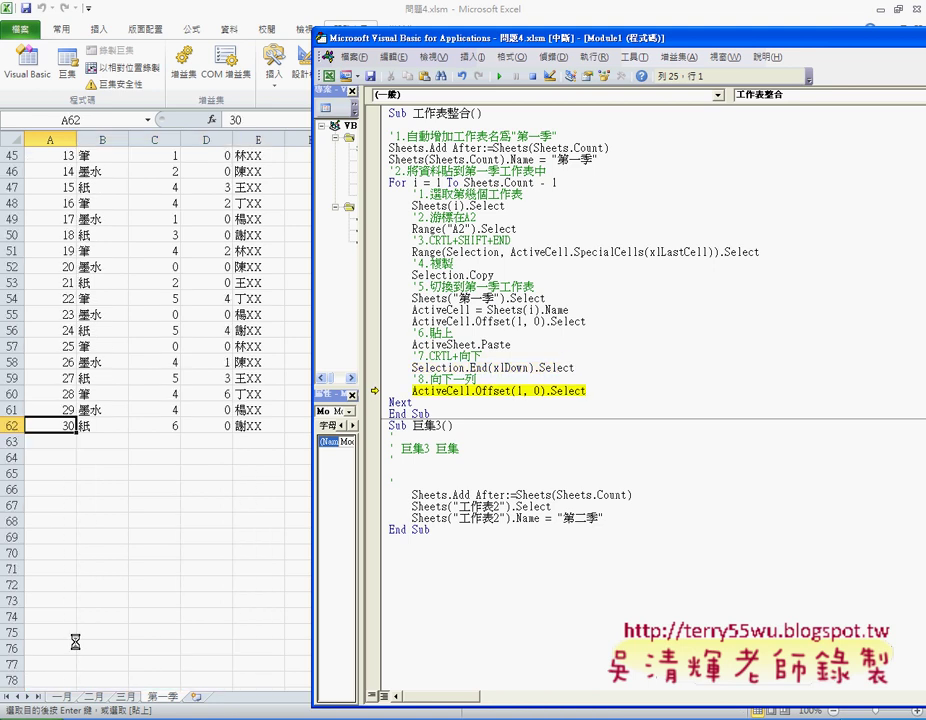
key("F8")
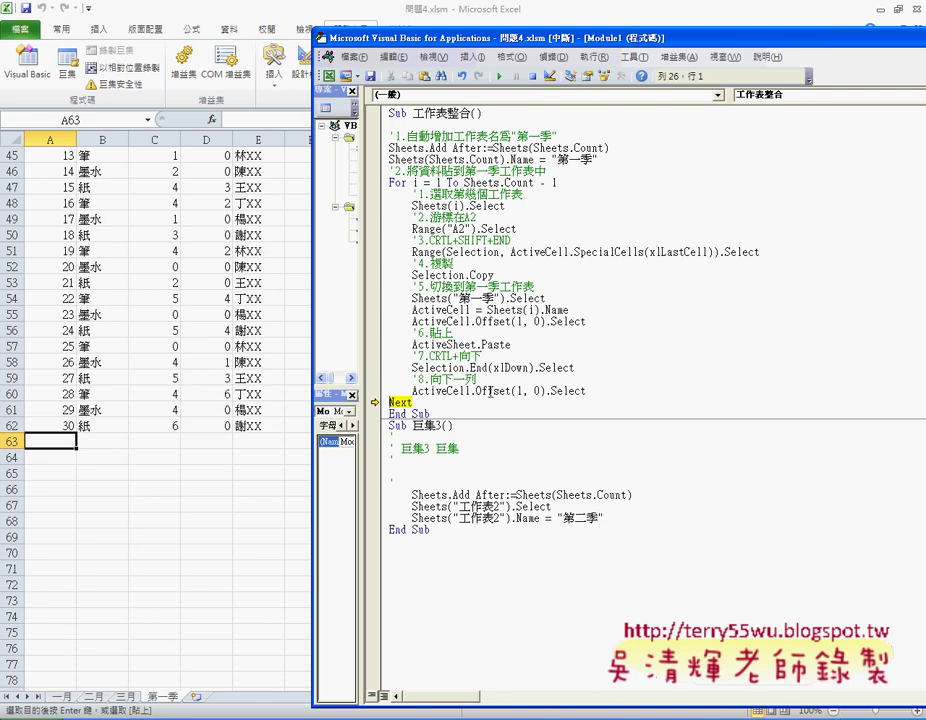
key("F8")
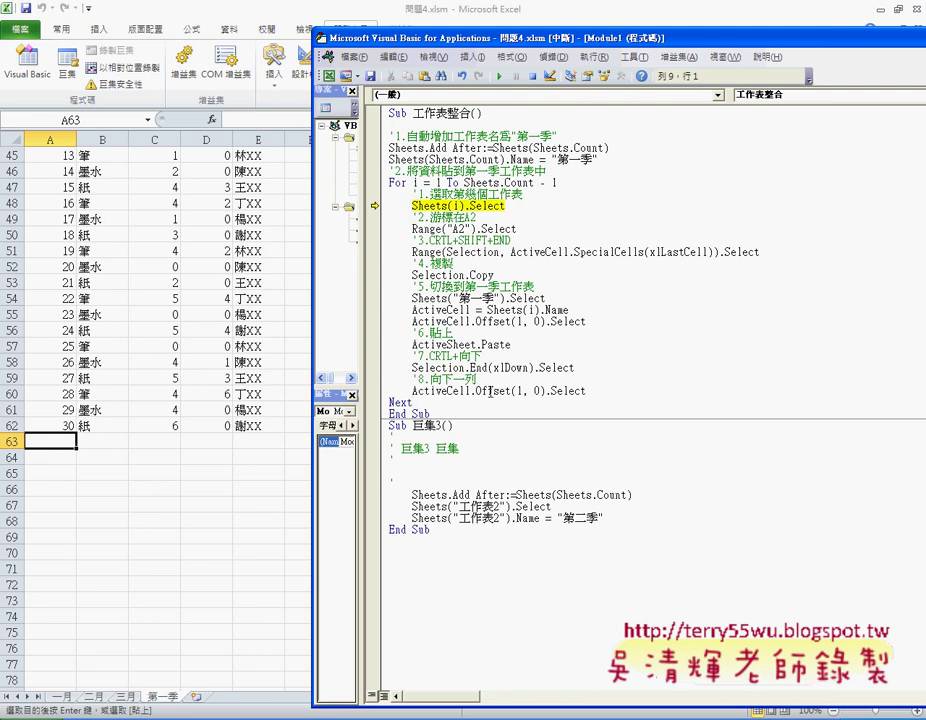
- Copy 三月's data, label A63 as 三月, and paste it into rows 64–93
key("F8")
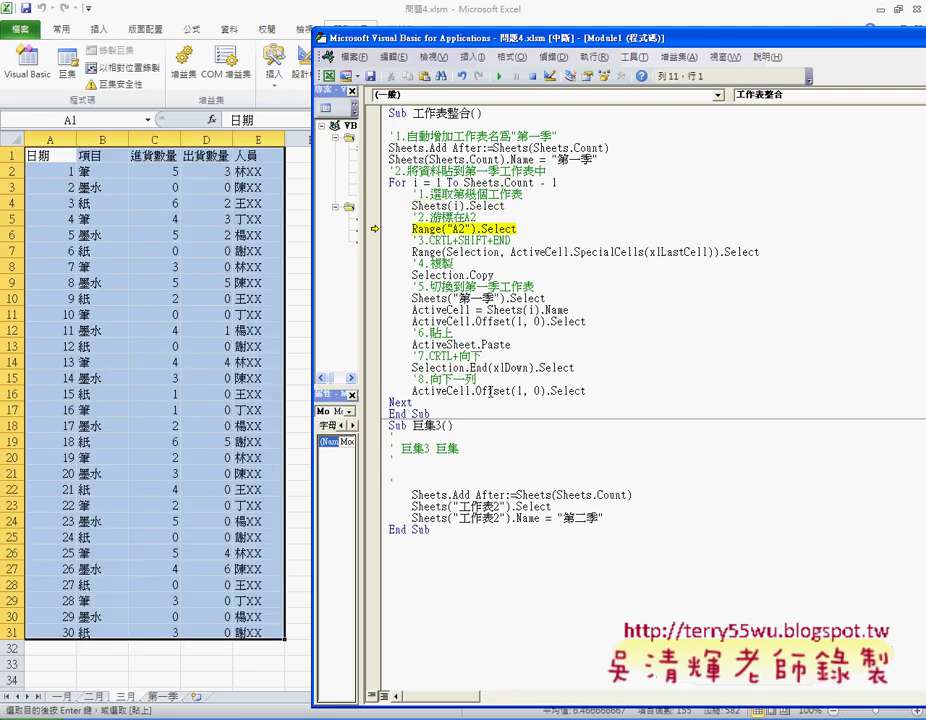
key("F8")
key("F8")
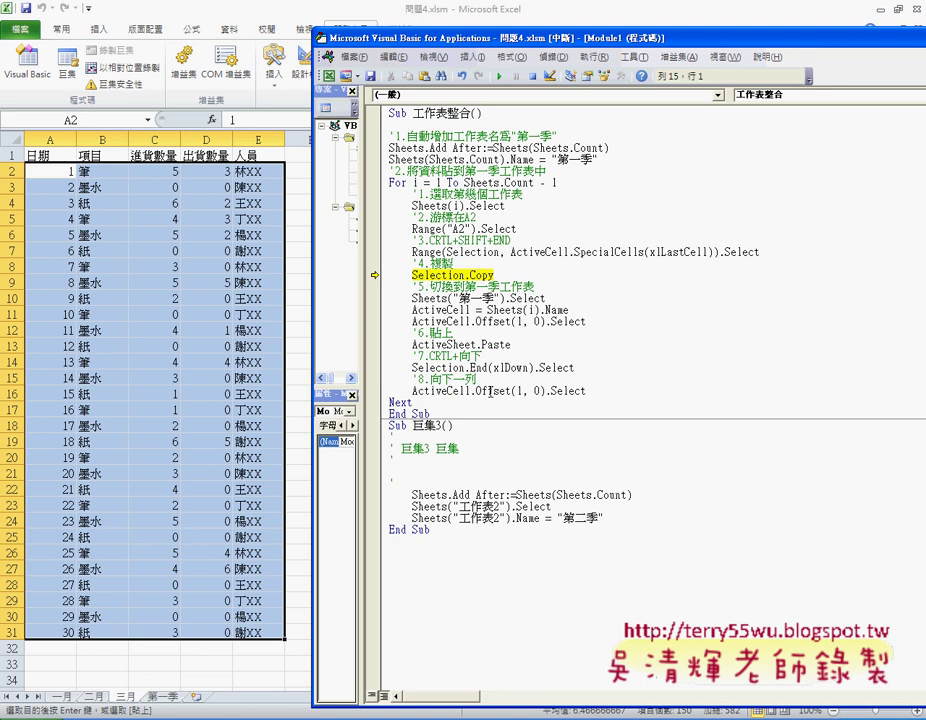
key("F8")
key("F8")
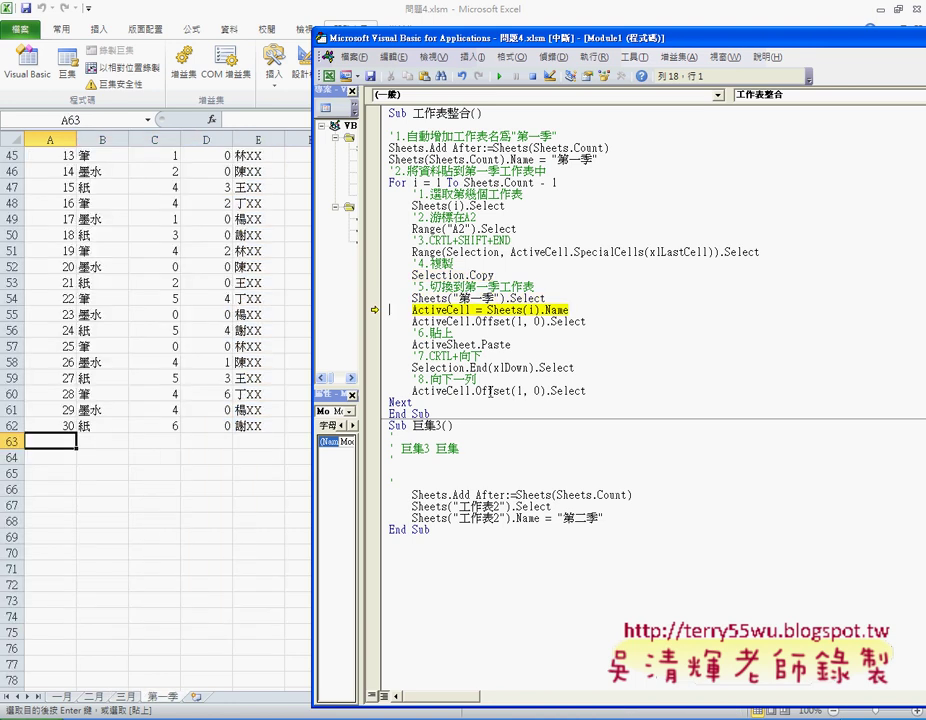
key("F8")
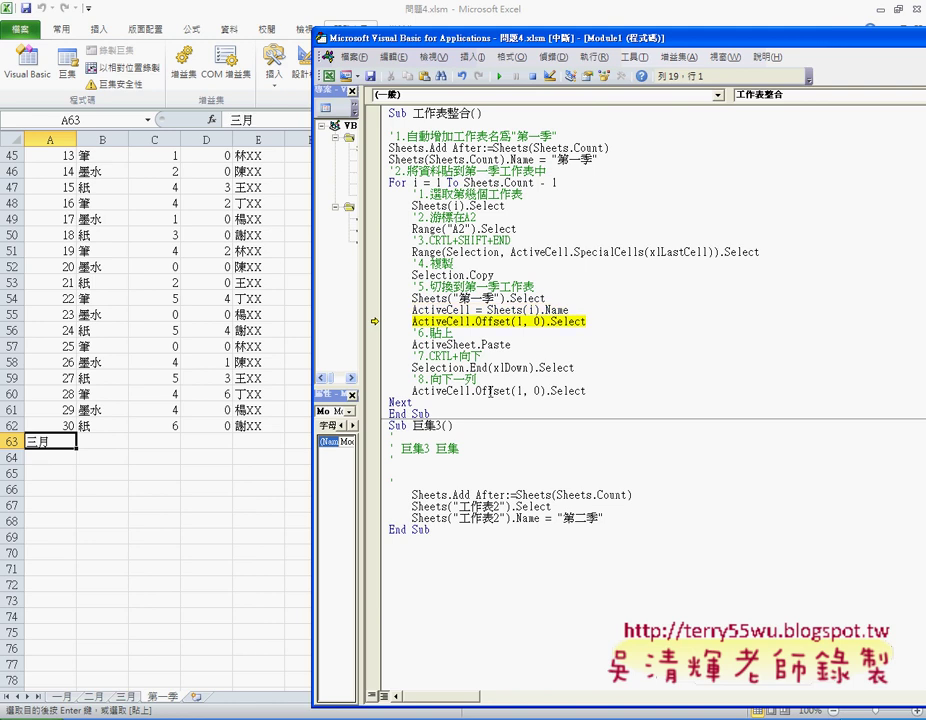
key("F8")
key("F8")
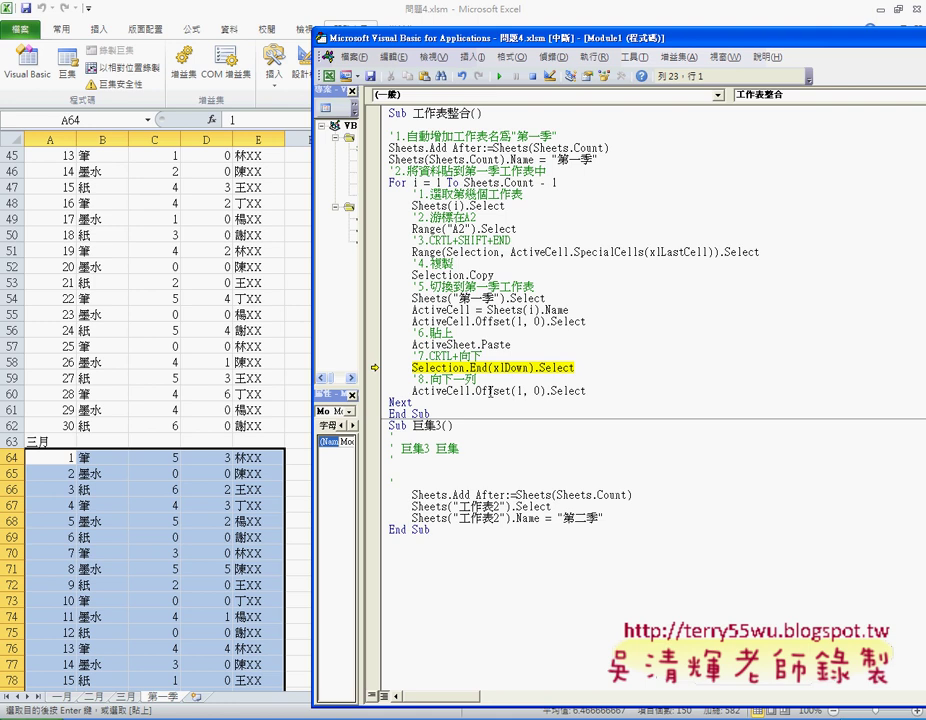
key("F8")
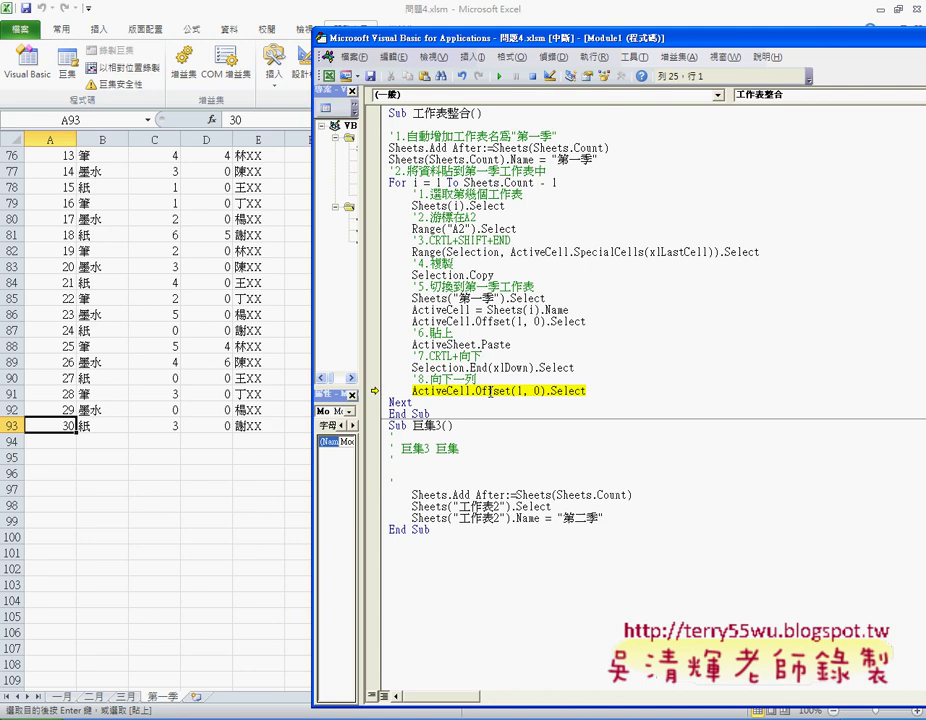
key("F8")
- Finish the macro, then copy the name 工作表整合 from its Sub line
key("F8")
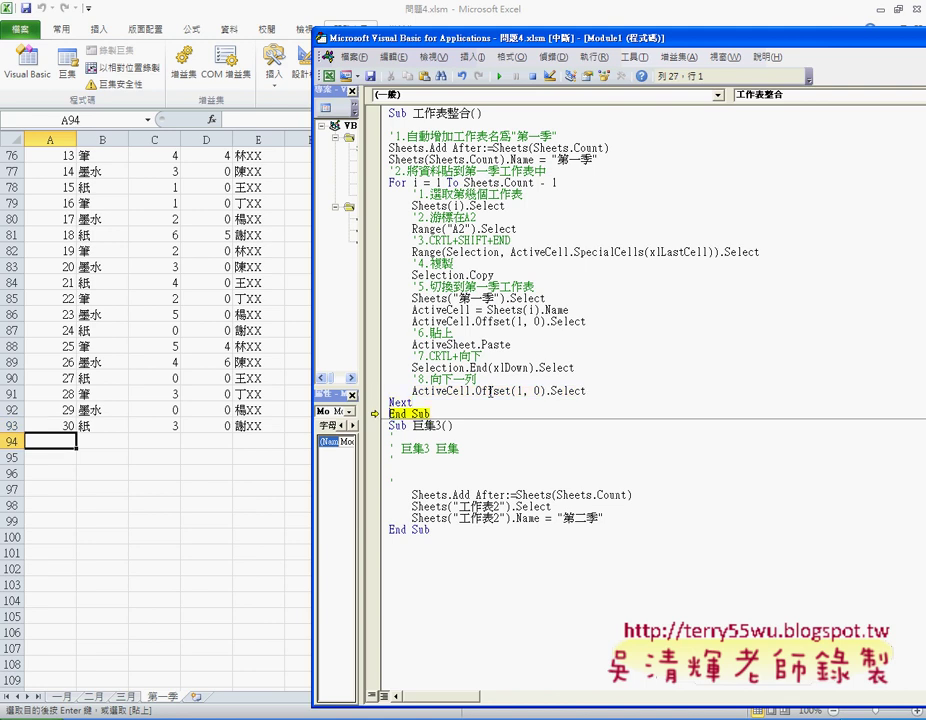
key("F8")
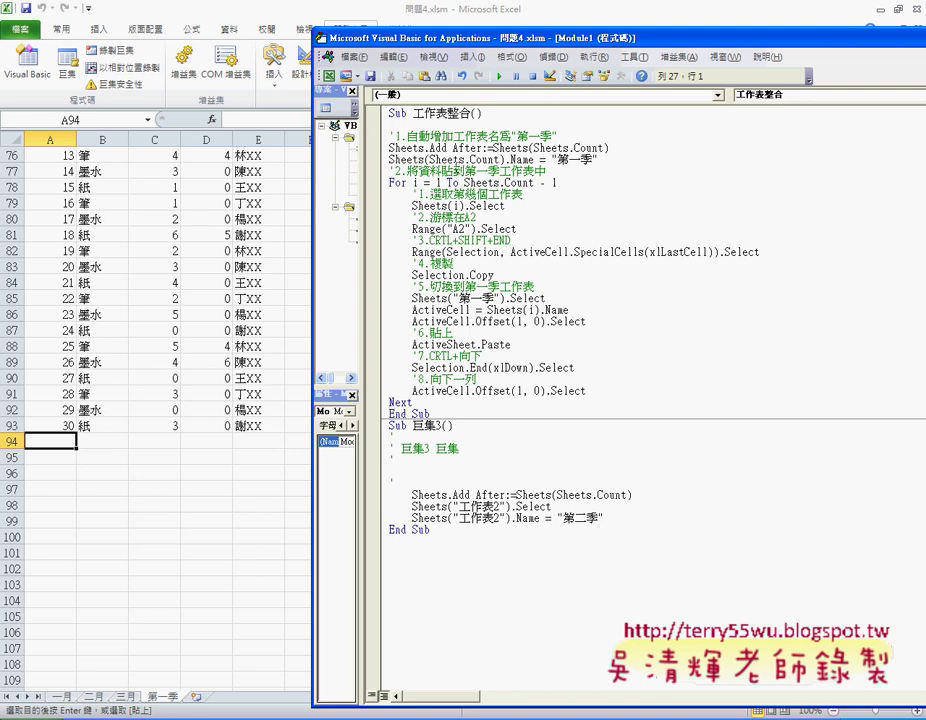
left_click_drag(412, 113, 469, 113)
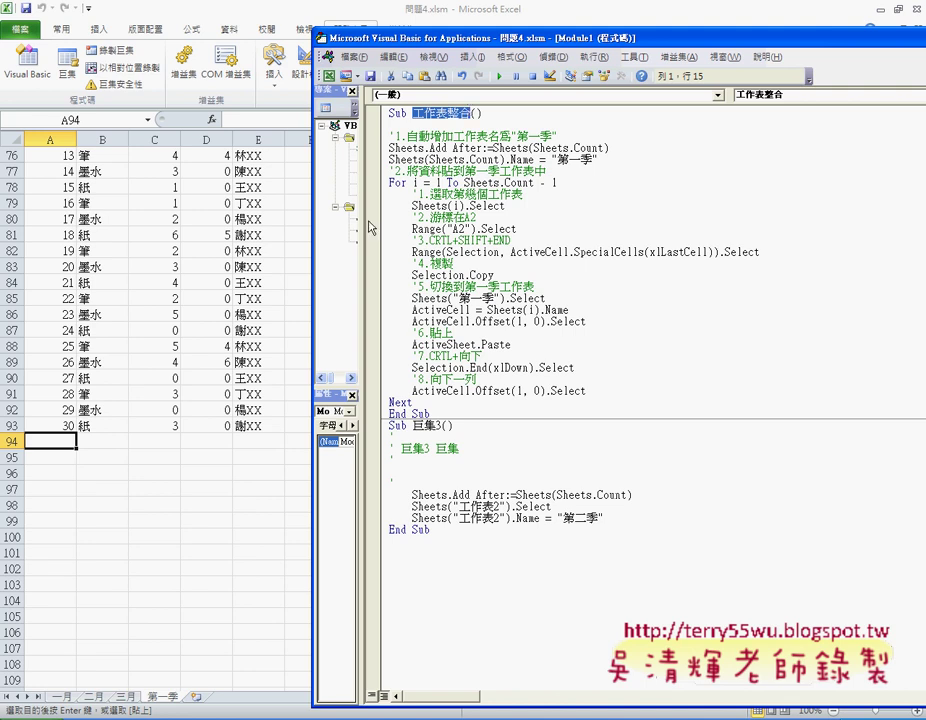
right_click(460, 110)
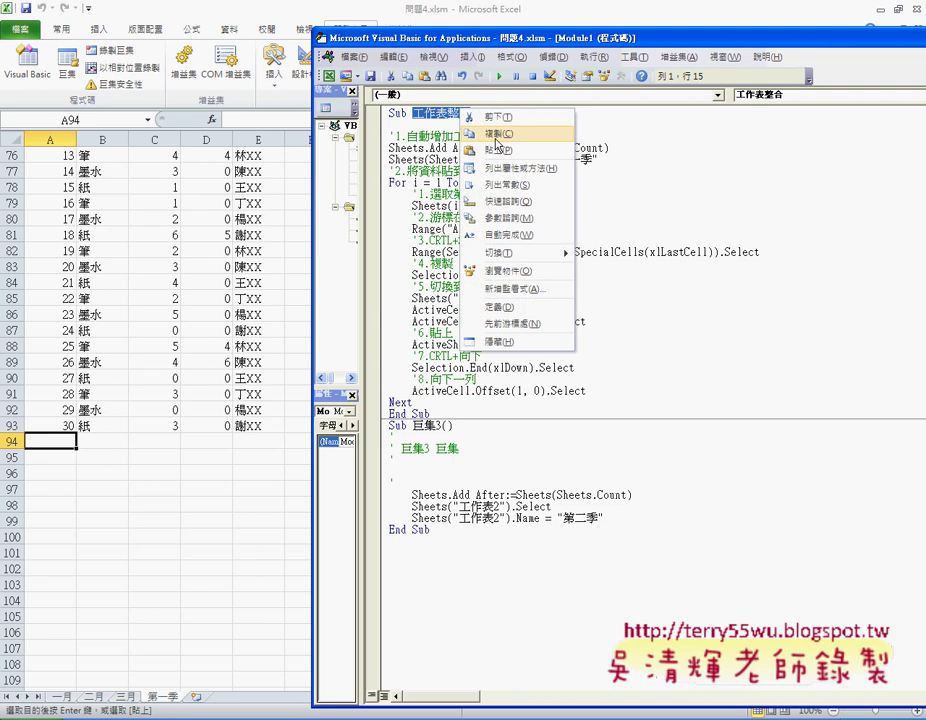
left_click(496, 132)
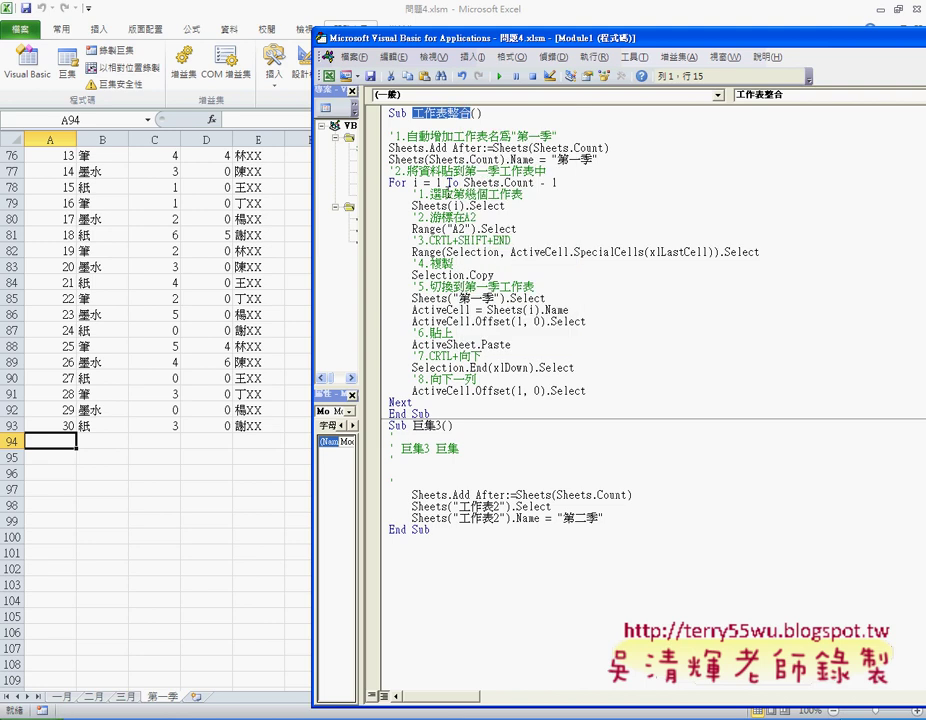